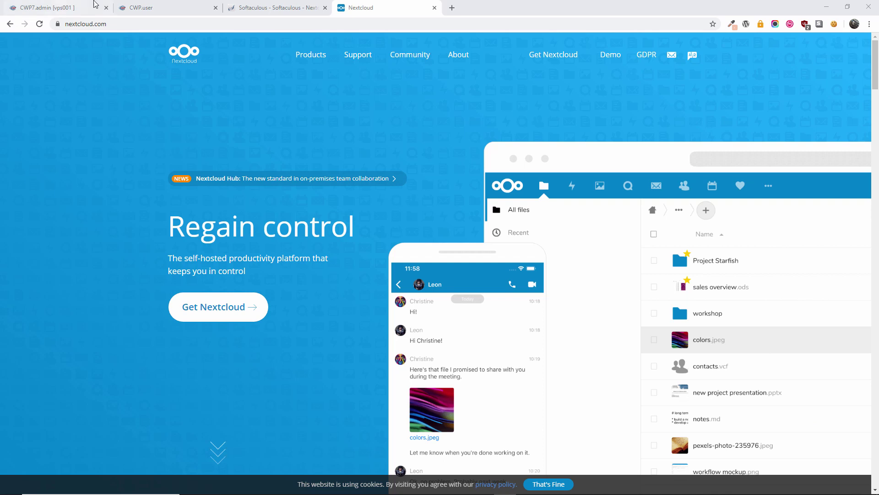
- Show CWP's List Addon Domains page and confirm mycloud.home is listed under public_html
{"action": "left_click", "coordinate": [149, 12]}
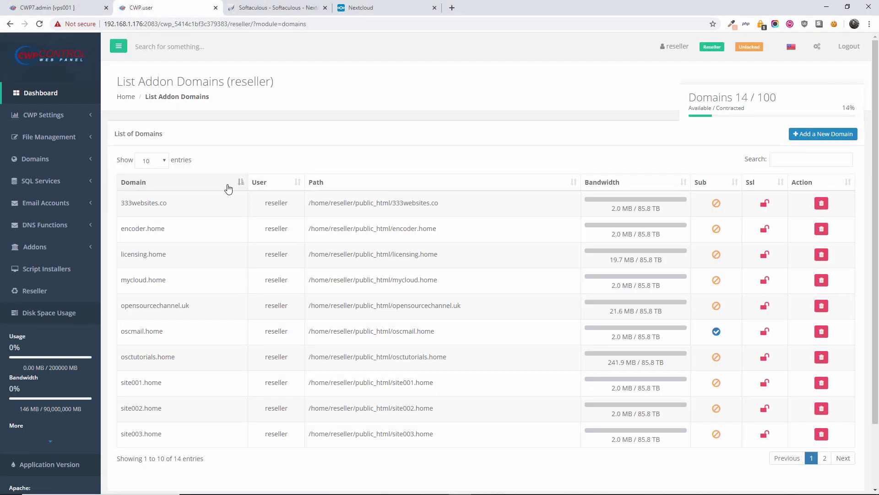
{"action": "scroll", "coordinate": [204, 265], "scroll_direction": "down", "scroll_amount": 2}
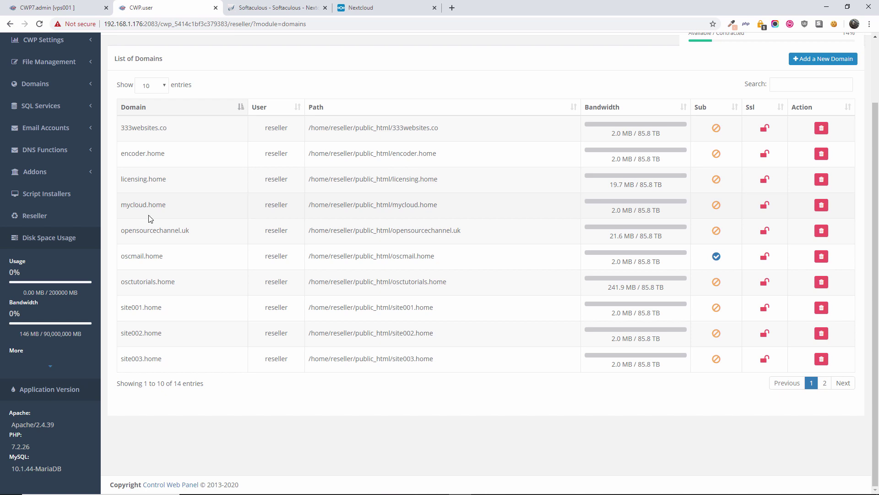
{"action": "left_click", "coordinate": [277, 6]}
{"action": "left_click", "coordinate": [197, 8]}
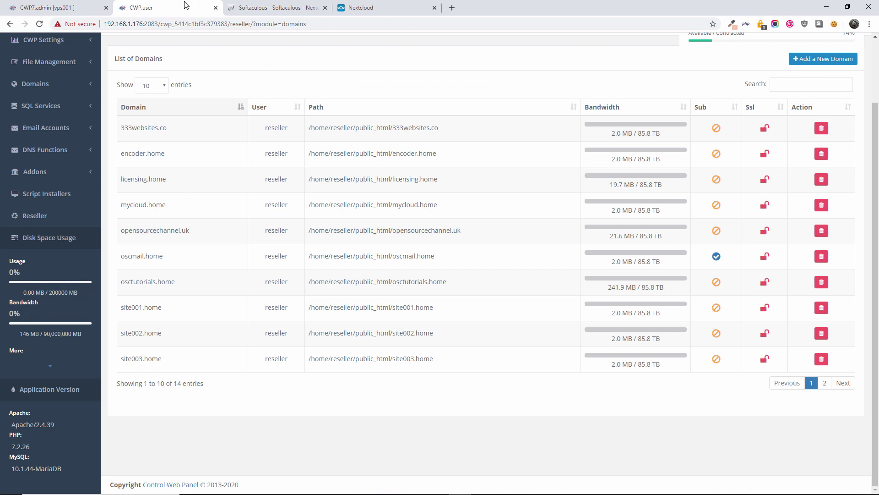
{"action": "scroll", "coordinate": [122, 124], "scroll_direction": "up", "scroll_amount": 2}
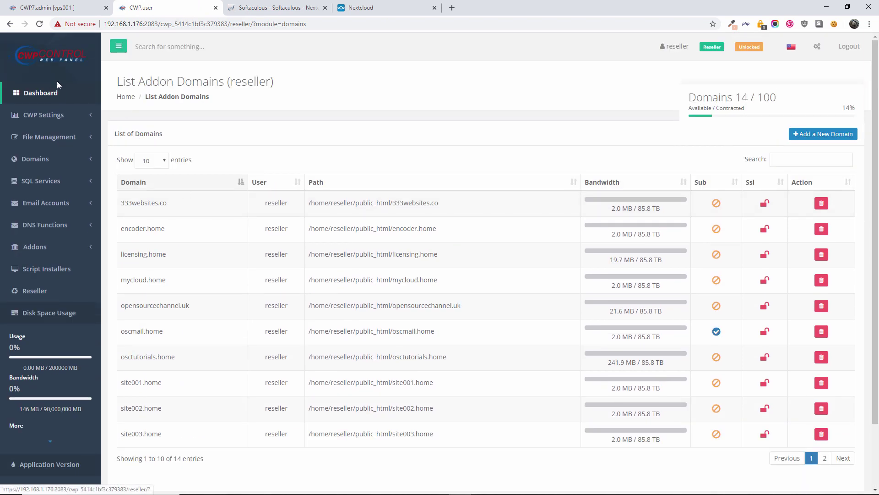
{"action": "left_click", "coordinate": [50, 275]}
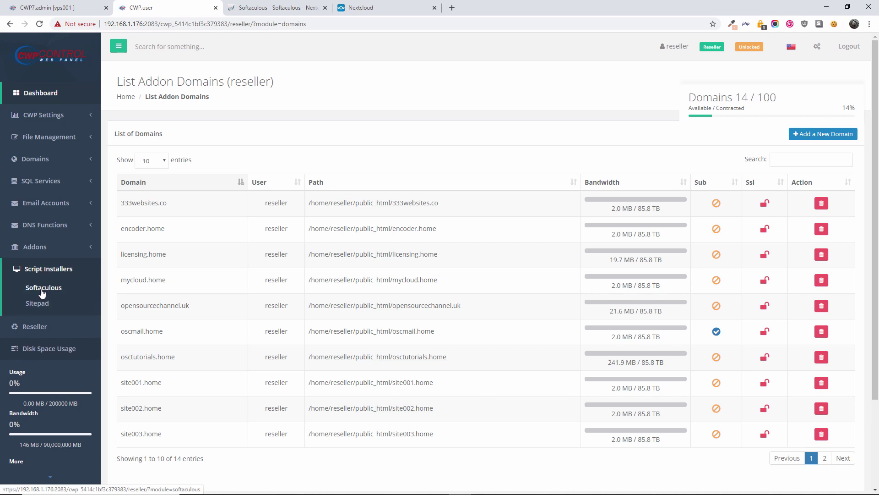
{"action": "left_click", "coordinate": [42, 290]}
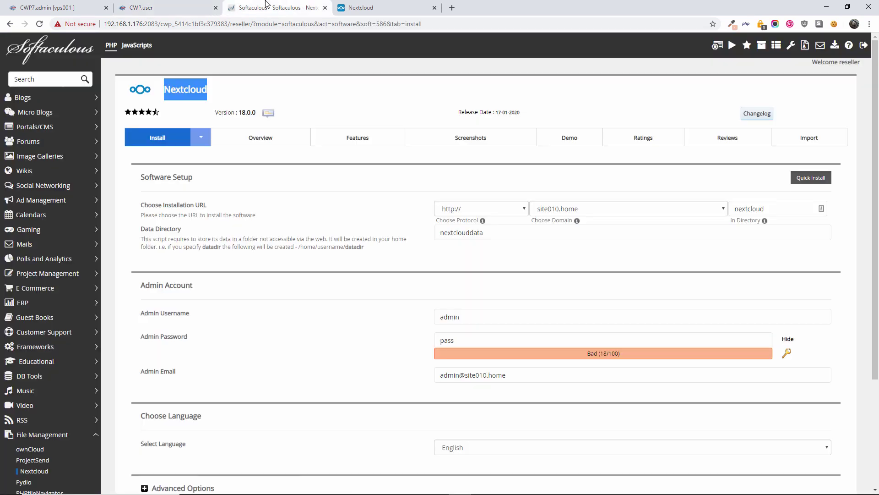
{"action": "left_click", "coordinate": [508, 215]}
{"action": "left_click", "coordinate": [469, 218]}
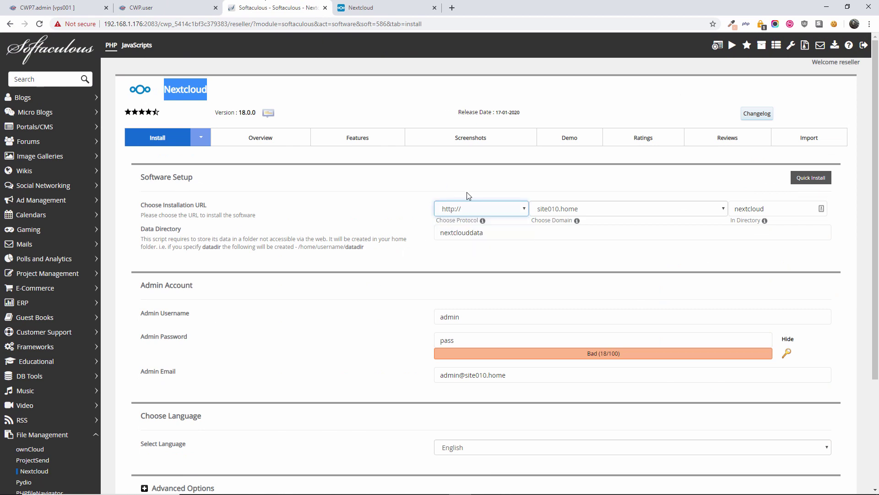
{"action": "left_click", "coordinate": [516, 209]}
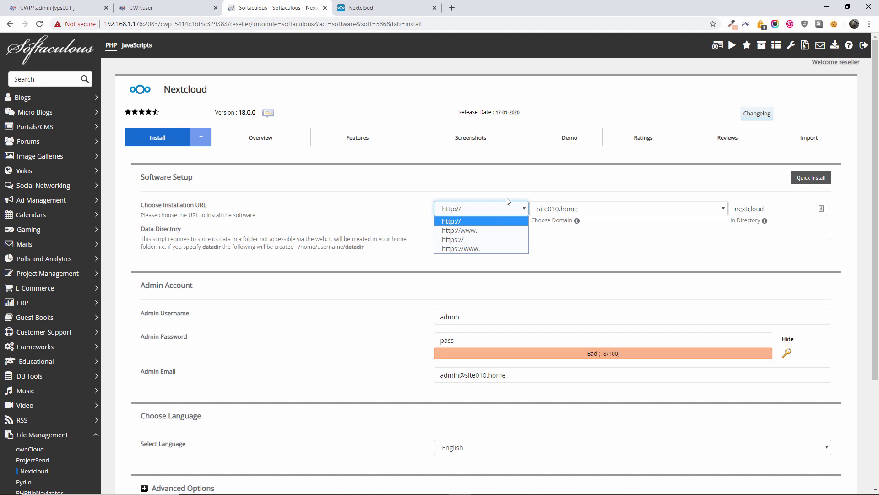
{"action": "left_click", "coordinate": [548, 199]}
- Choose mycloud.home as the install domain and clear the 'nextcloud' install directory
{"action": "left_click", "coordinate": [606, 212]}
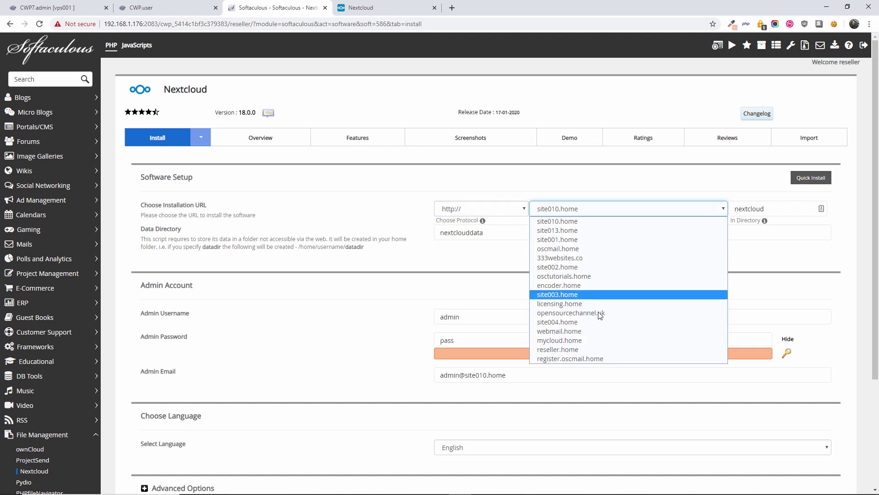
{"action": "left_click", "coordinate": [588, 344]}
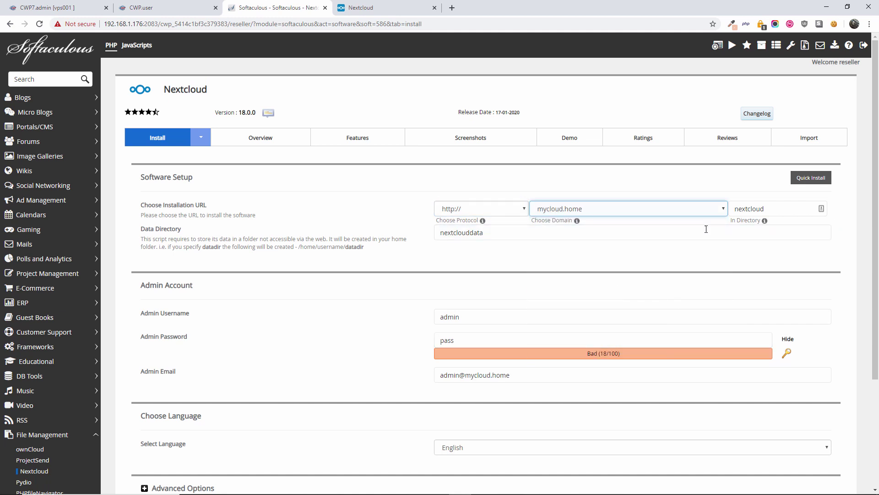
{"action": "left_click", "coordinate": [768, 208]}
{"action": "left_click_drag", "start_coordinate": [768, 209], "coordinate": [728, 207]}
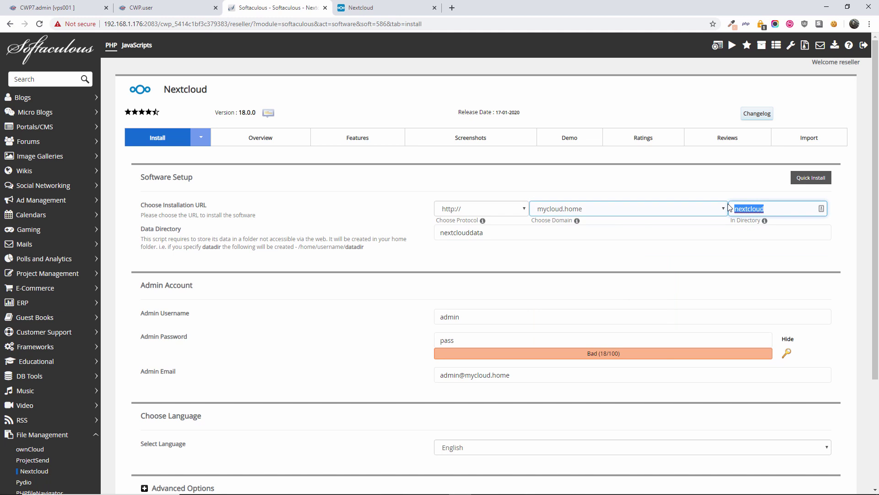
{"action": "key", "text": "BackSpace"}
- Rename the Nextcloud data directory to 43f87dtn4ft76452g
{"action": "scroll", "coordinate": [465, 226], "scroll_direction": "down", "scroll_amount": 1}
{"action": "left_click", "coordinate": [481, 186]}
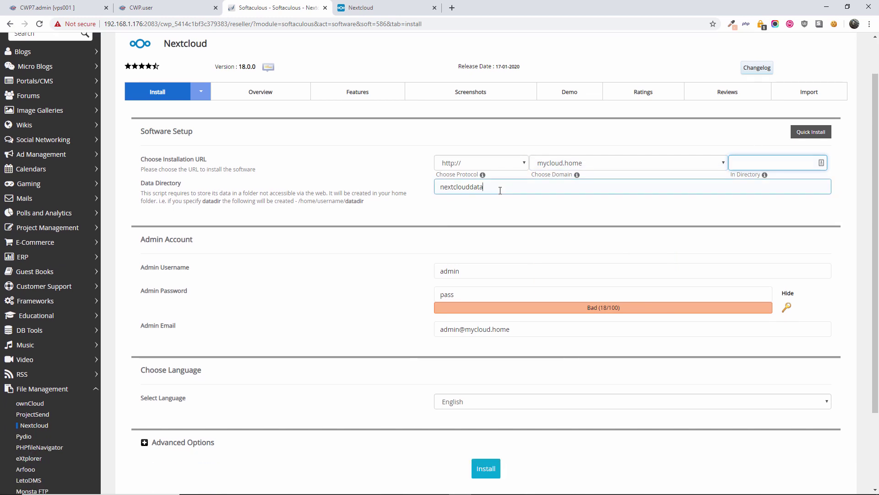
{"action": "left_click_drag", "start_coordinate": [490, 187], "coordinate": [386, 185]}
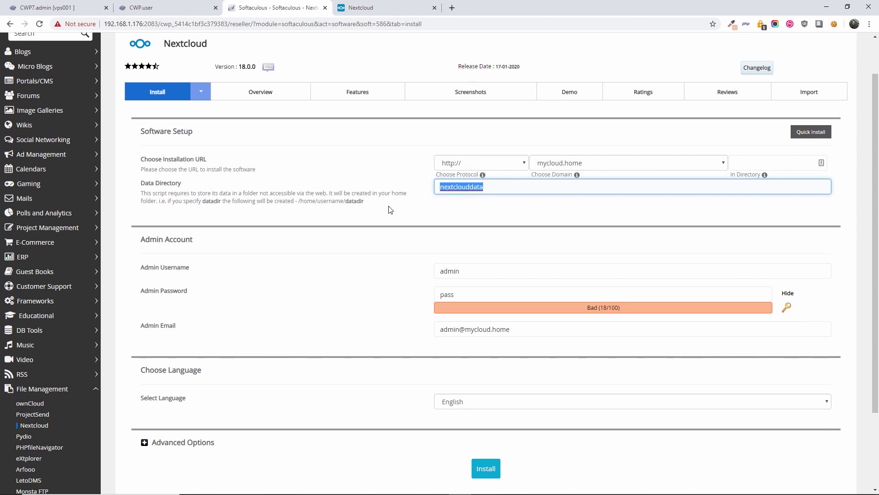
{"action": "type", "text": "43fn3t57t42nd687dtn4ft76452g"}
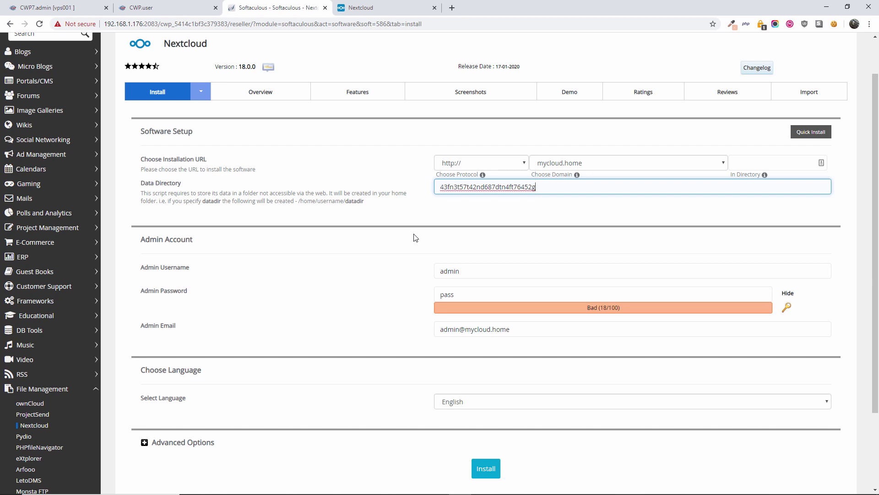
{"action": "key", "text": "BackSpace"}
{"action": "key", "text": "BackSpace"}
{"action": "key", "text": "BackSpace"}
{"action": "key", "text": "BackSpace"}
{"action": "key", "text": "BackSpace"}
{"action": "key", "text": "BackSpace"}
{"action": "key", "text": "BackSpace"}
{"action": "key", "text": "BackSpace"}
{"action": "key", "text": "BackSpace"}
{"action": "key", "text": "BackSpace"}
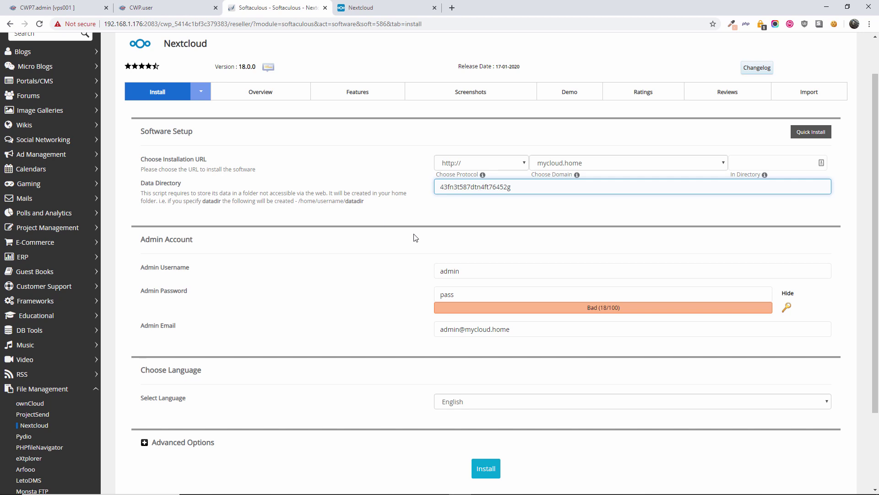
{"action": "key", "text": "BackSpace"}
- Make the admin password stronger until it rates Good, reviewing the admin username and e-mail
{"action": "left_click", "coordinate": [471, 273]}
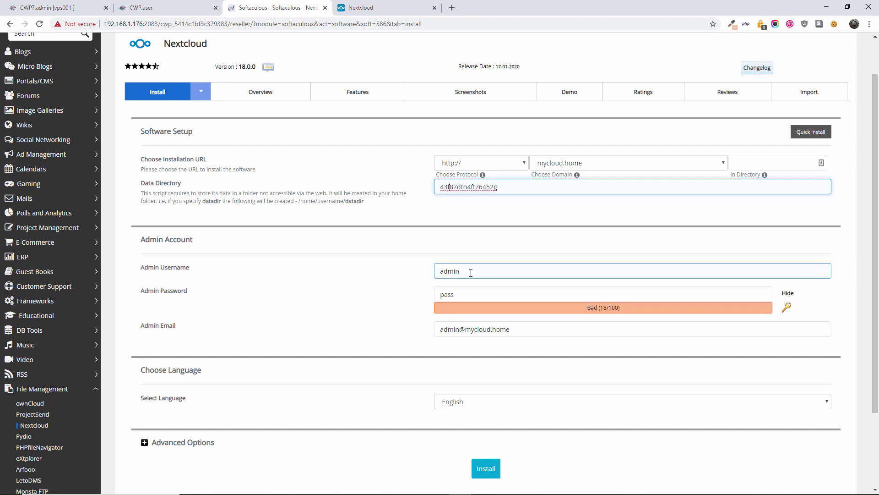
{"action": "left_click", "coordinate": [475, 293]}
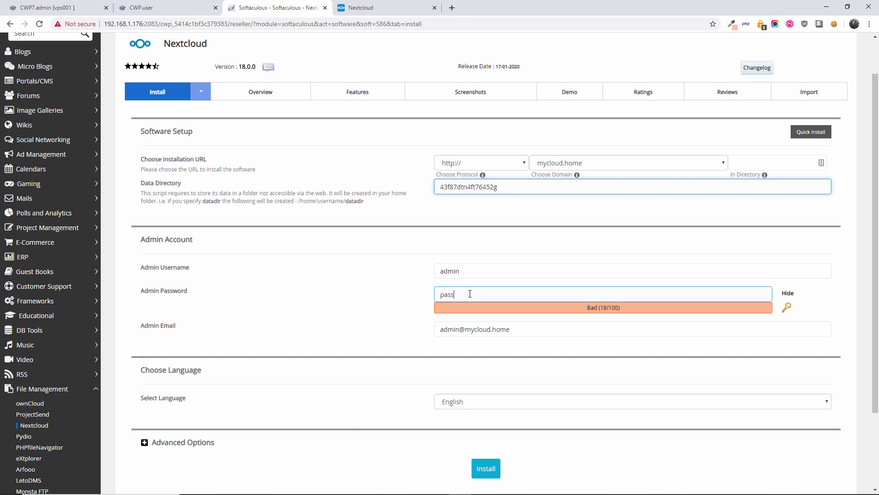
{"action": "left_click_drag", "start_coordinate": [474, 293], "coordinate": [447, 285]}
{"action": "type", "text": "$$w0rd"}
{"action": "scroll", "coordinate": [447, 285], "scroll_direction": "down", "scroll_amount": 1}
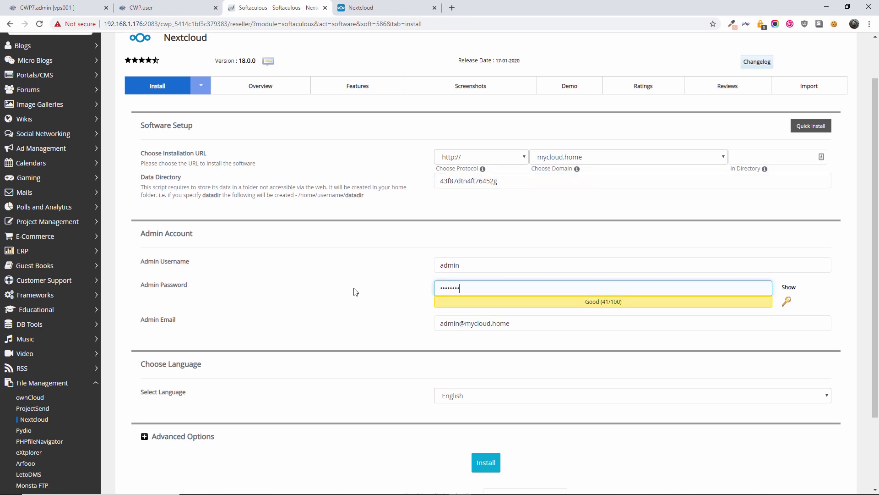
{"action": "left_click", "coordinate": [462, 287]}
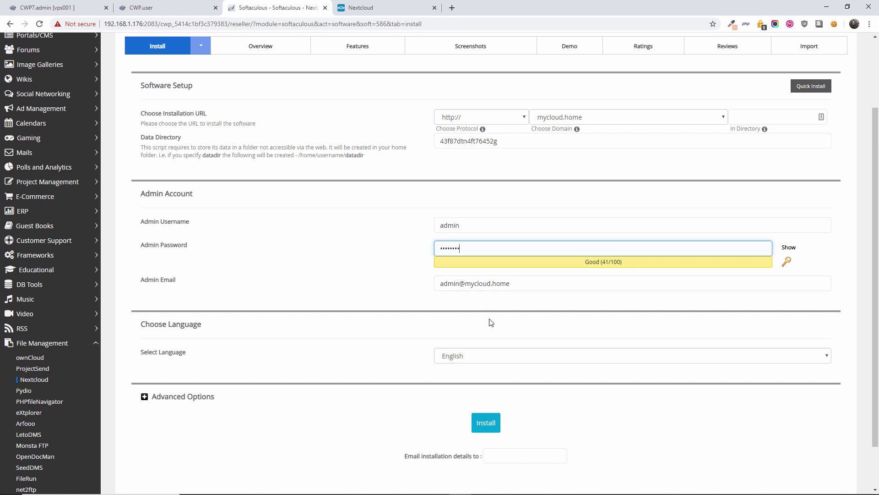
{"action": "scroll", "coordinate": [490, 329], "scroll_direction": "down", "scroll_amount": 1}
{"action": "left_click", "coordinate": [513, 232]}
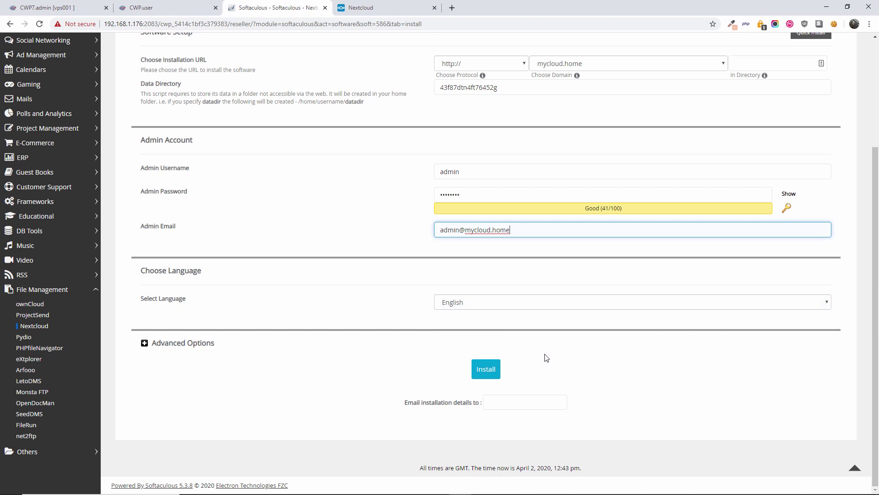
{"action": "left_click", "coordinate": [490, 371]}
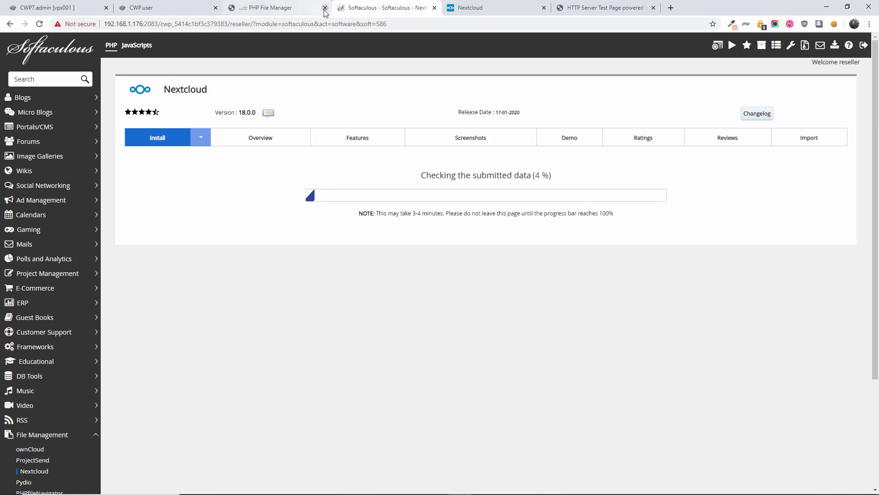
{"action": "left_click", "coordinate": [324, 9]}
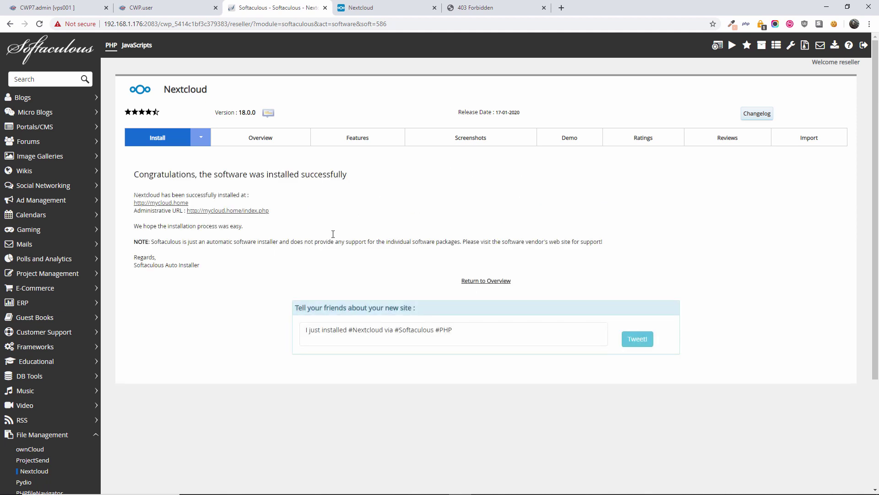
- Reload mycloud.home to bring up the Nextcloud login page
{"action": "left_click", "coordinate": [516, 3]}
{"action": "left_click", "coordinate": [39, 26]}
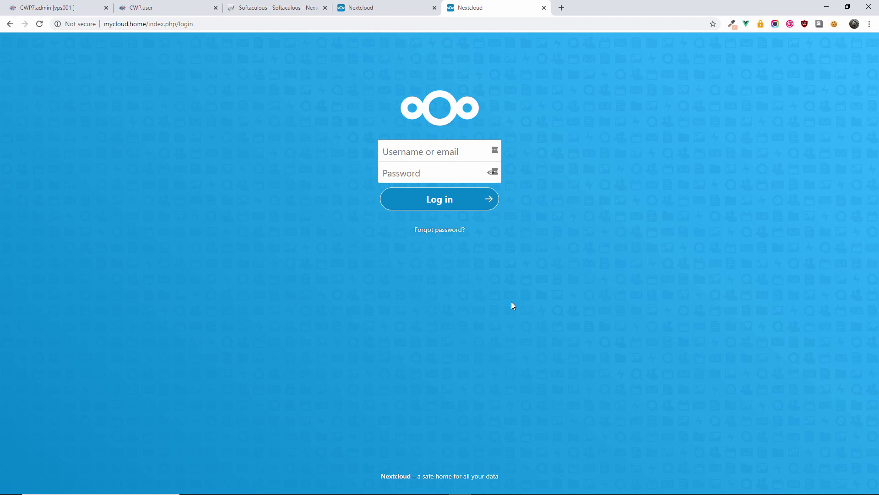
{"action": "left_click", "coordinate": [305, 6]}
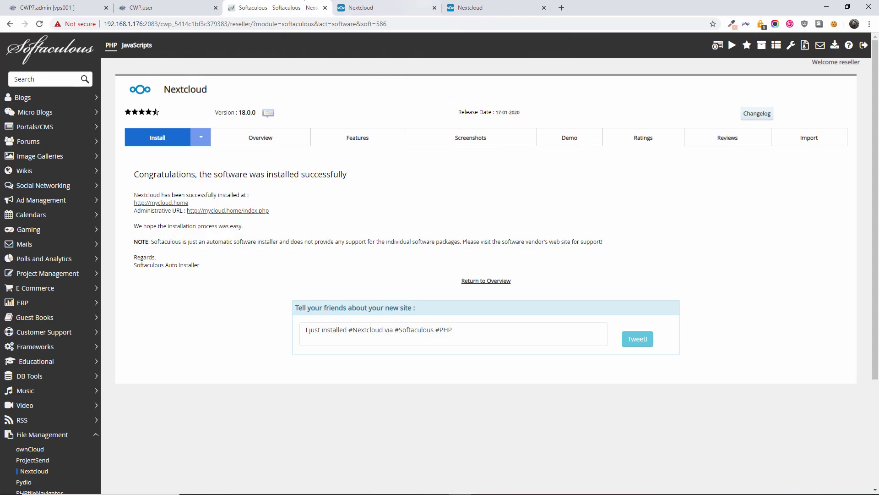
{"action": "left_click", "coordinate": [505, 6]}
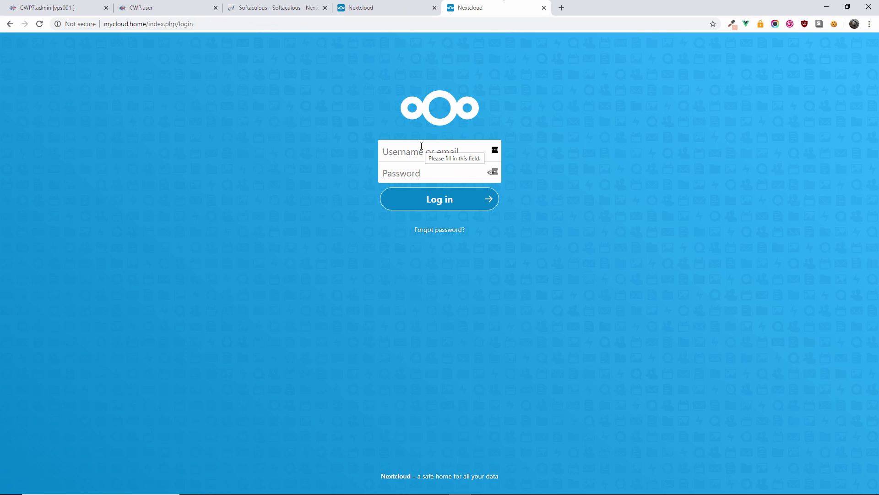
- Log in to Nextcloud as admin with the admin password
{"action": "type", "text": "admin"}
{"action": "key", "text": "Tab"}
{"action": "type", "text": "admin"}
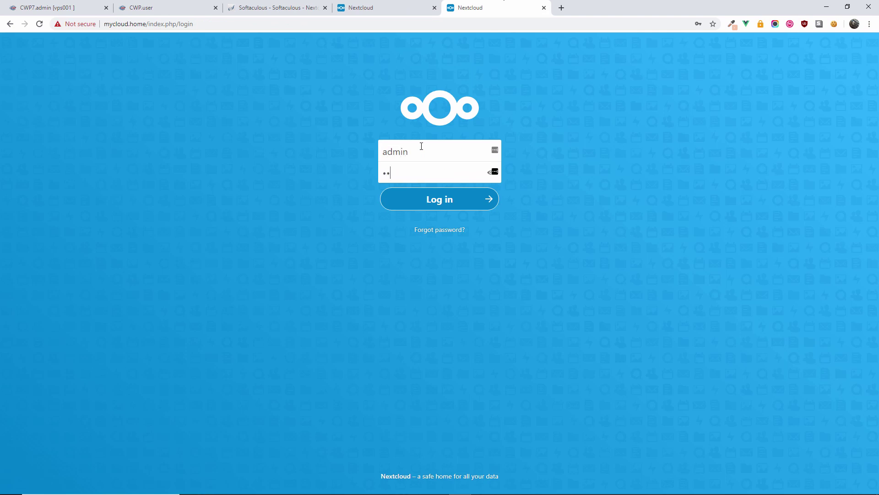
{"action": "key", "text": "Return"}
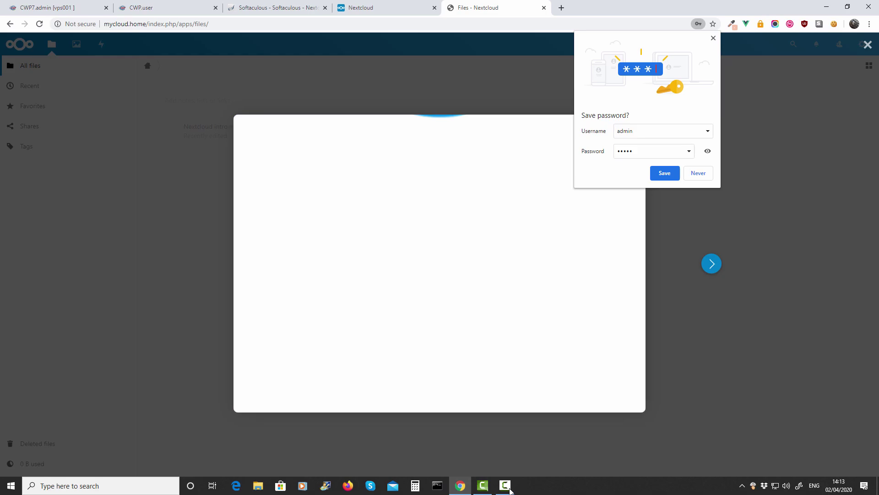
- Dismiss the save-password offer, browse nextcloud.com's Support and Community menus, then return to Files
{"action": "left_click", "coordinate": [458, 91]}
{"action": "left_click", "coordinate": [360, 8]}
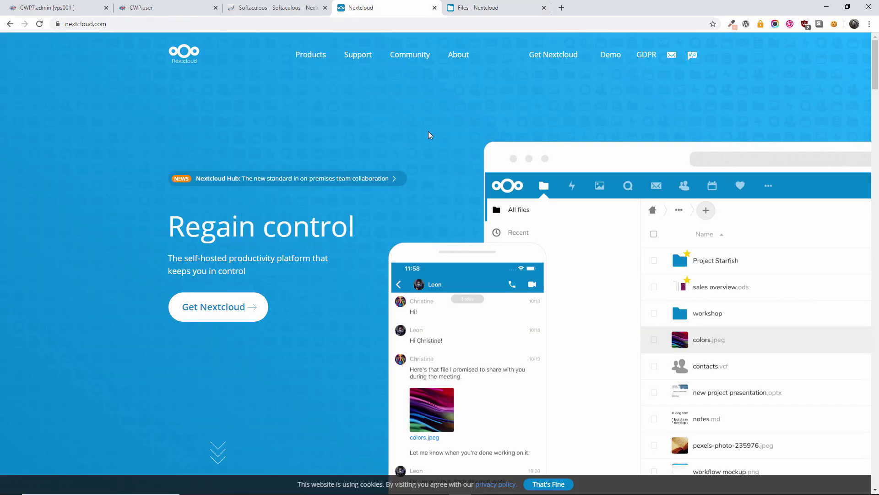
{"action": "mouse_move", "coordinate": [358, 54]}
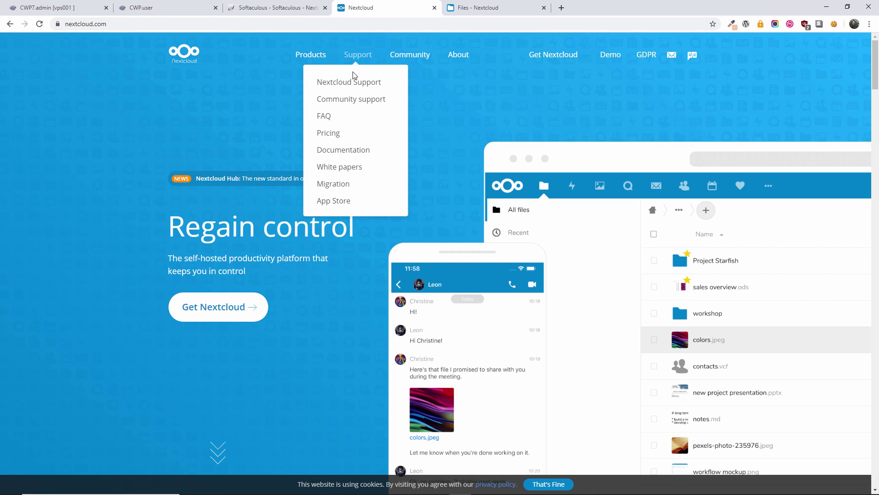
{"action": "mouse_move", "coordinate": [412, 60]}
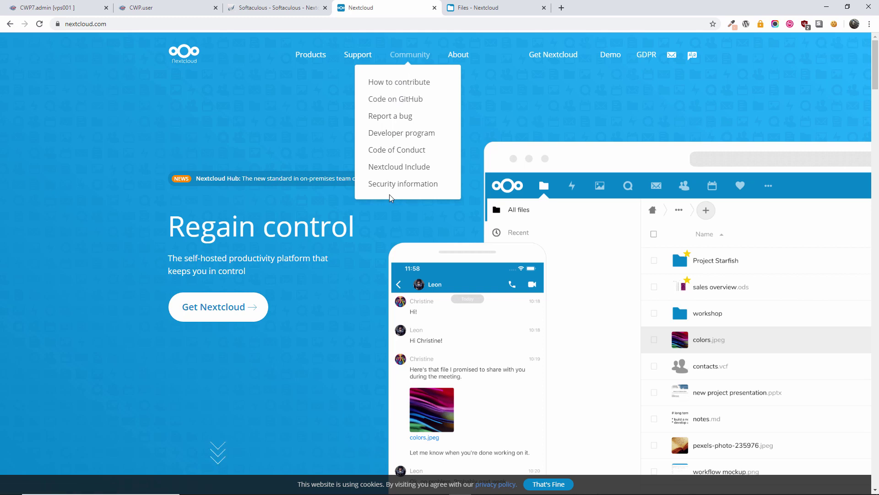
{"action": "left_click", "coordinate": [500, 6]}
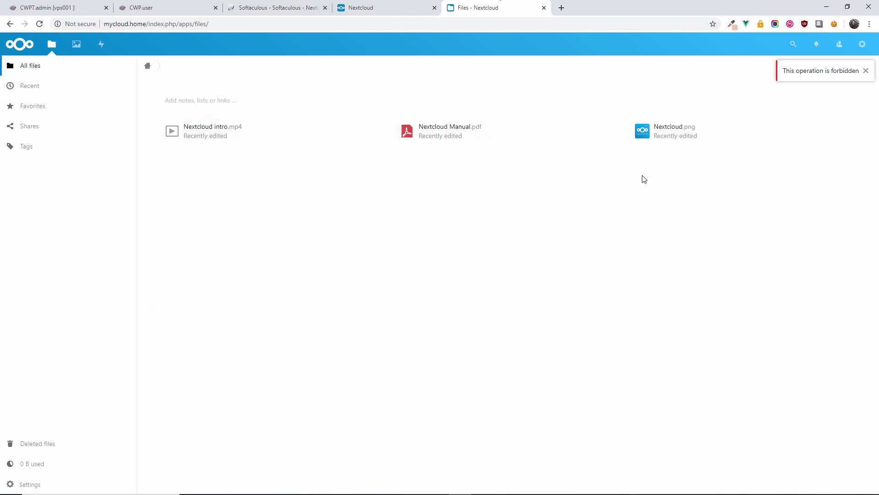
- Dismiss the forbidden-operation warning, show All files, then switch to the Recent view
{"action": "left_click", "coordinate": [866, 70]}
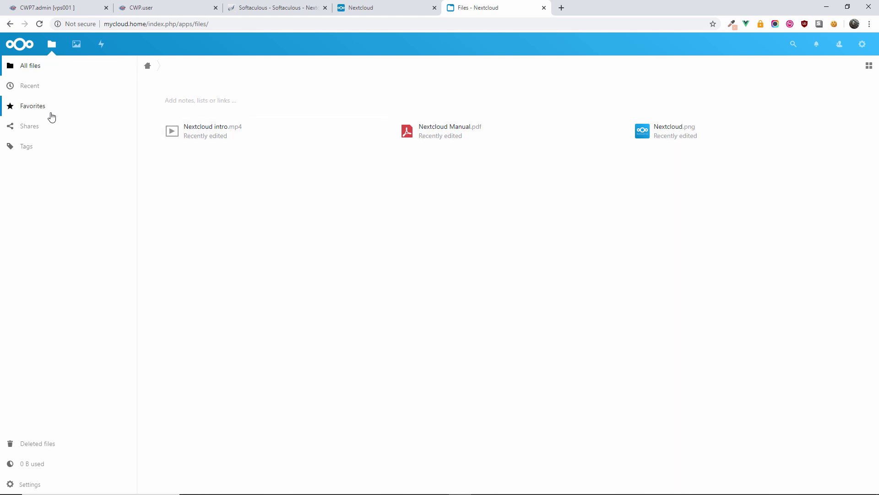
{"action": "left_click", "coordinate": [33, 71]}
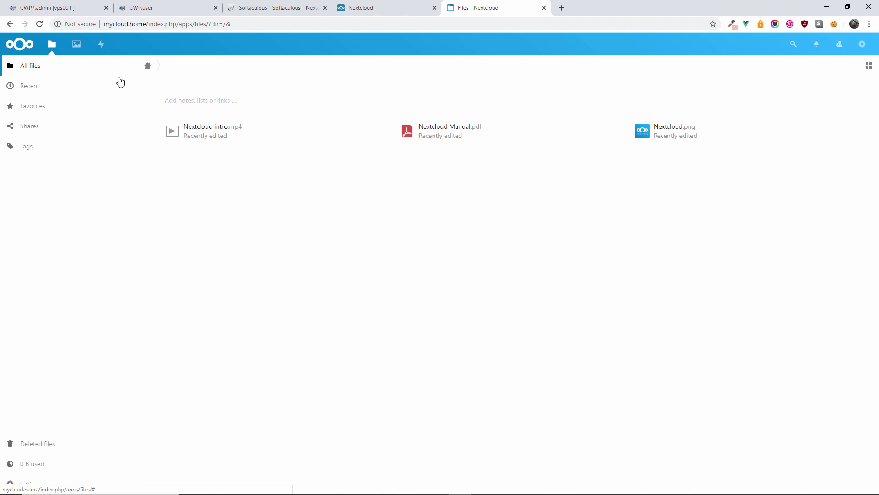
{"action": "right_click", "coordinate": [360, 213]}
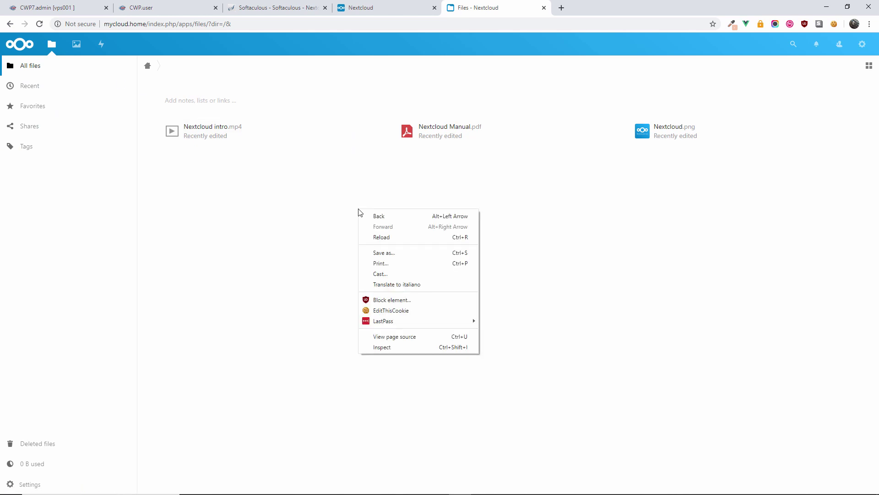
{"action": "left_click", "coordinate": [352, 207]}
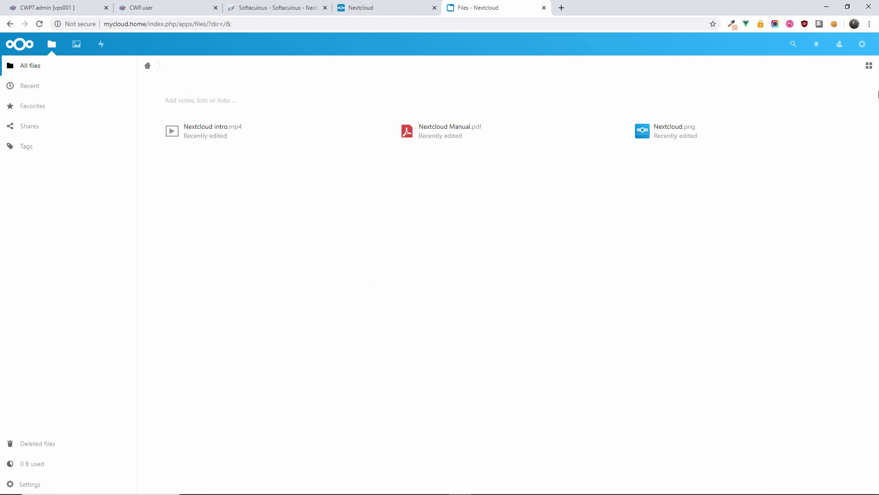
{"action": "left_click", "coordinate": [29, 85]}
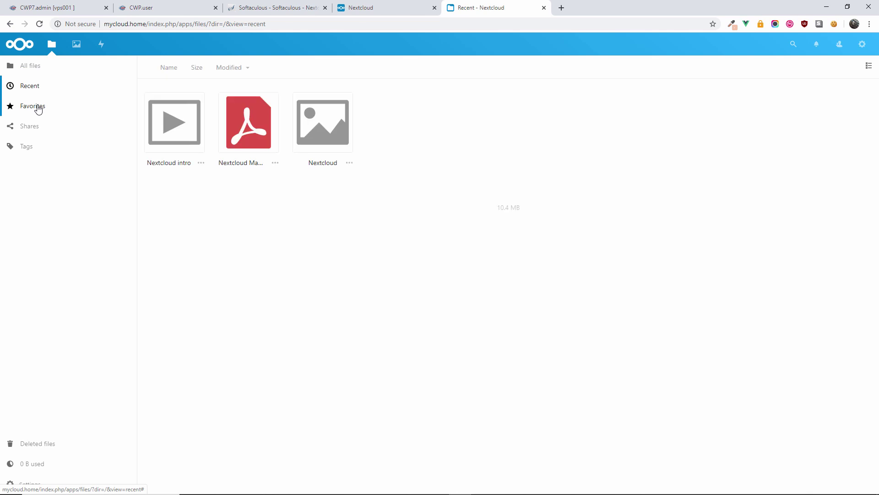
- Browse Favorites and the empty Activity stream, then open the Photos app
{"action": "left_click", "coordinate": [39, 109]}
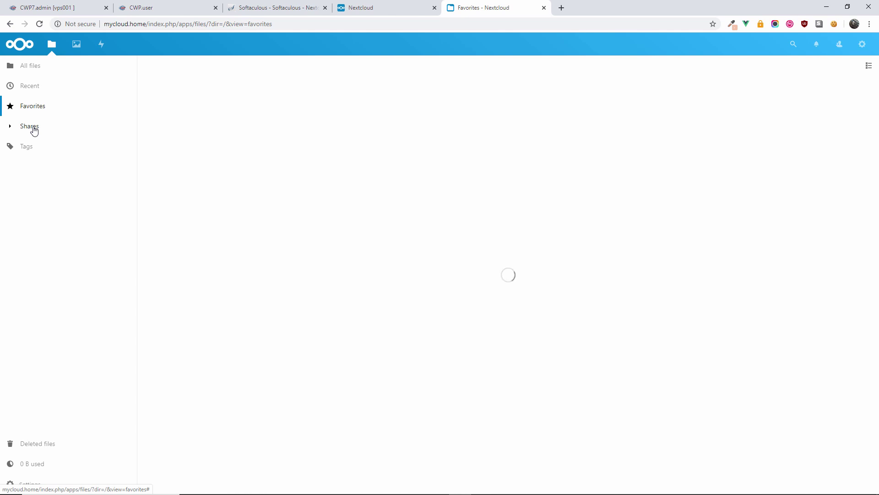
{"action": "left_click", "coordinate": [101, 46]}
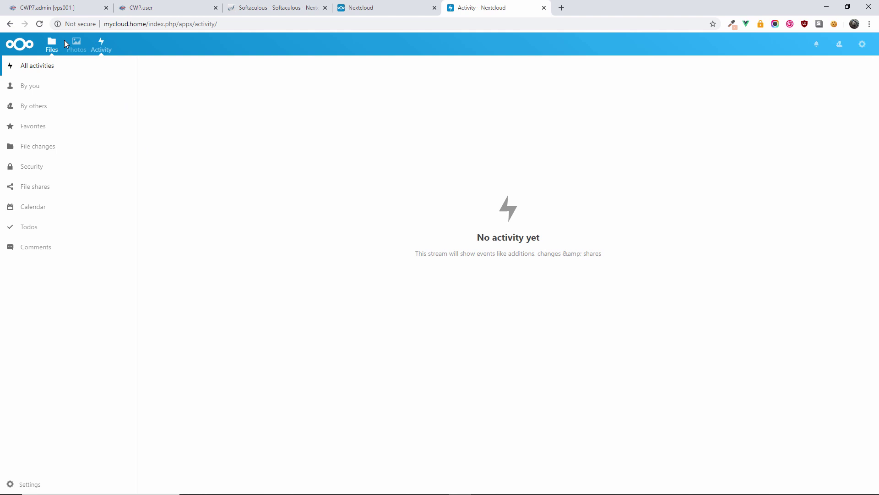
{"action": "left_click", "coordinate": [77, 44]}
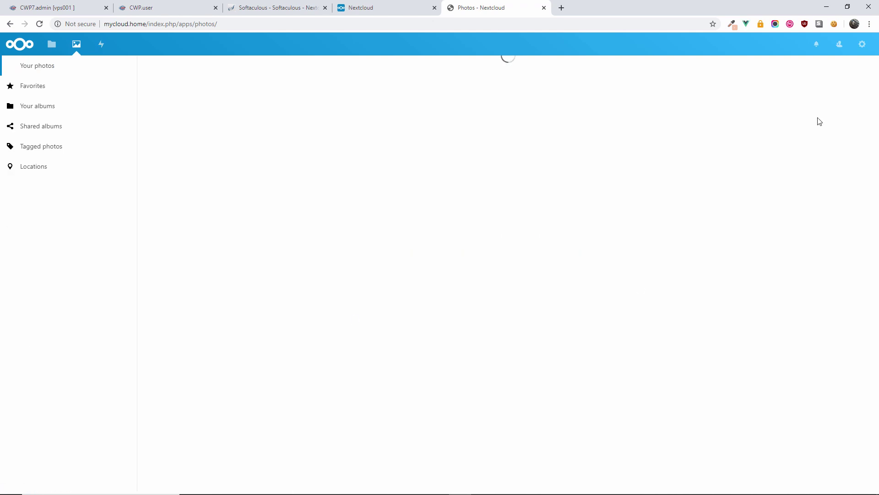
- Open the admin's Personal info settings and check the language list, keeping English (US)
{"action": "left_click", "coordinate": [864, 48]}
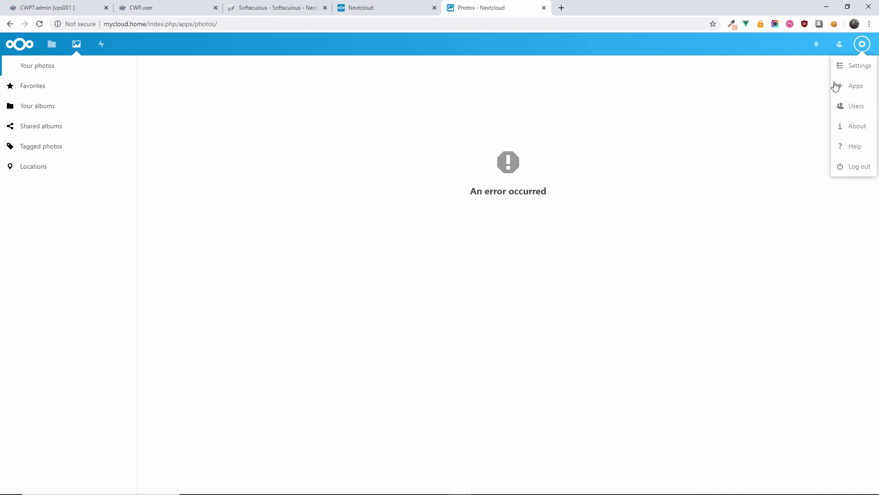
{"action": "left_click", "coordinate": [855, 69]}
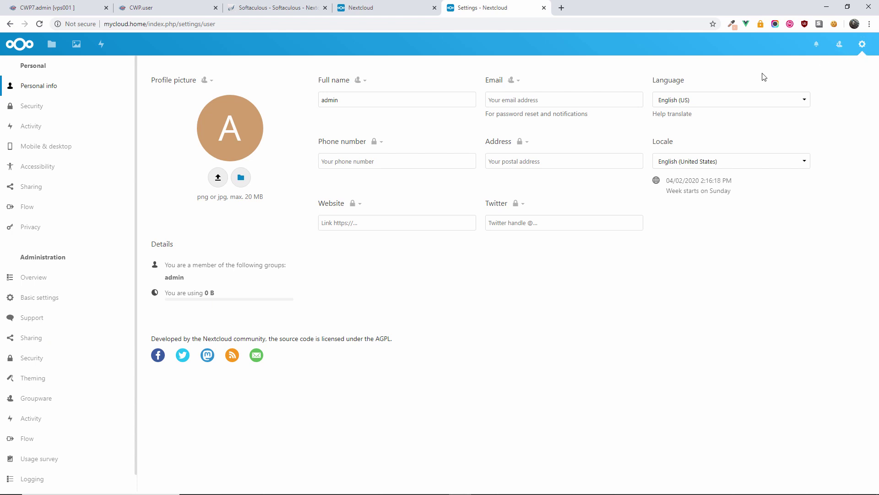
{"action": "left_click", "coordinate": [662, 102]}
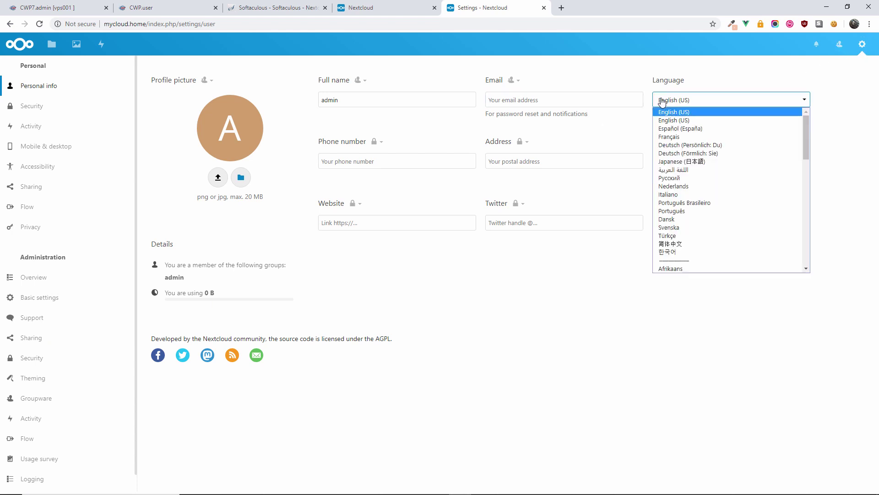
{"action": "left_click", "coordinate": [659, 102]}
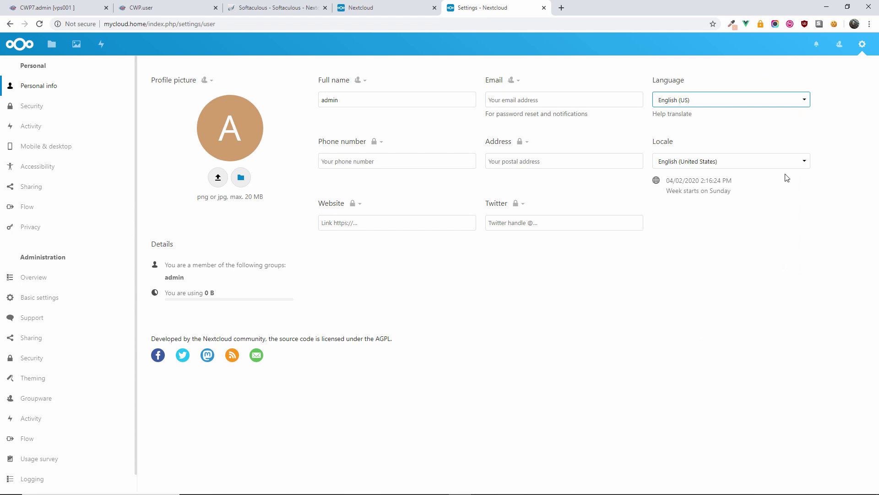
- Visit the Users list, then return to Personal info showing 16.2 MB used
{"action": "left_click", "coordinate": [861, 45]}
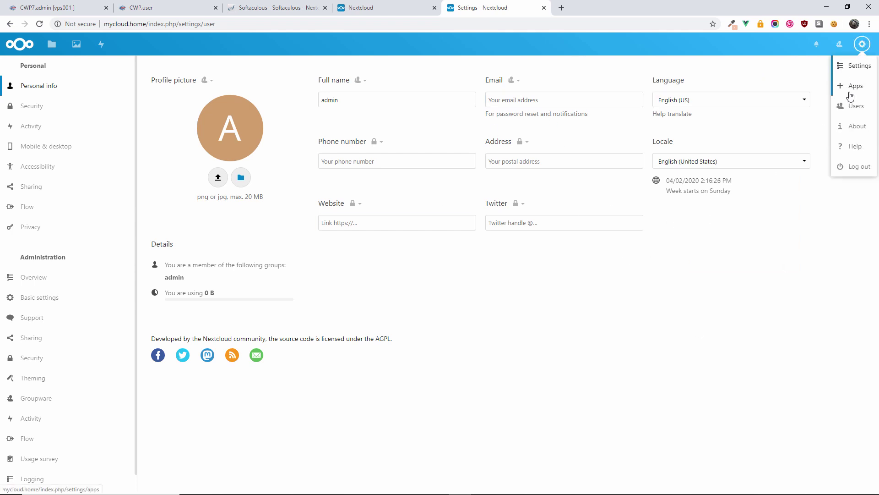
{"action": "left_click", "coordinate": [855, 106]}
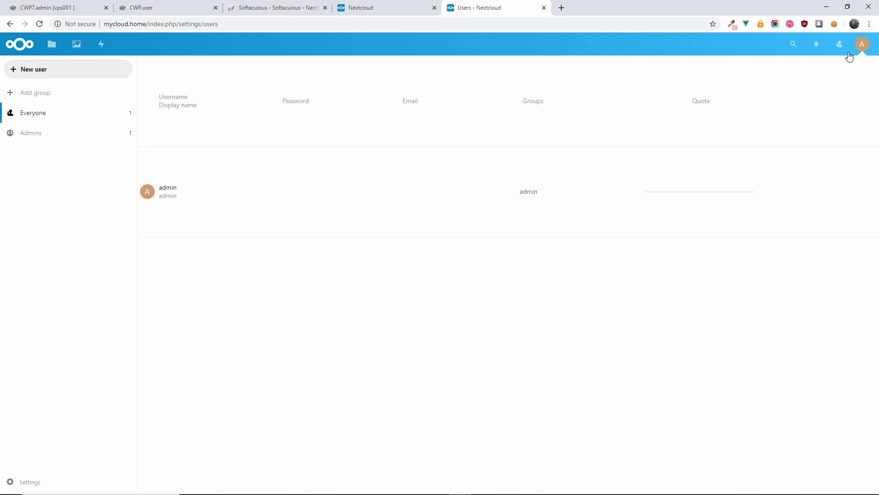
{"action": "left_click", "coordinate": [862, 44]}
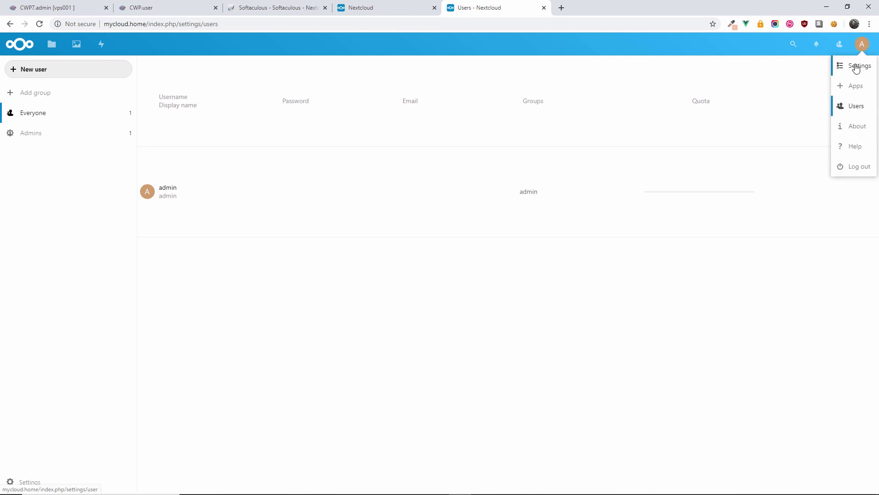
{"action": "left_click", "coordinate": [856, 67]}
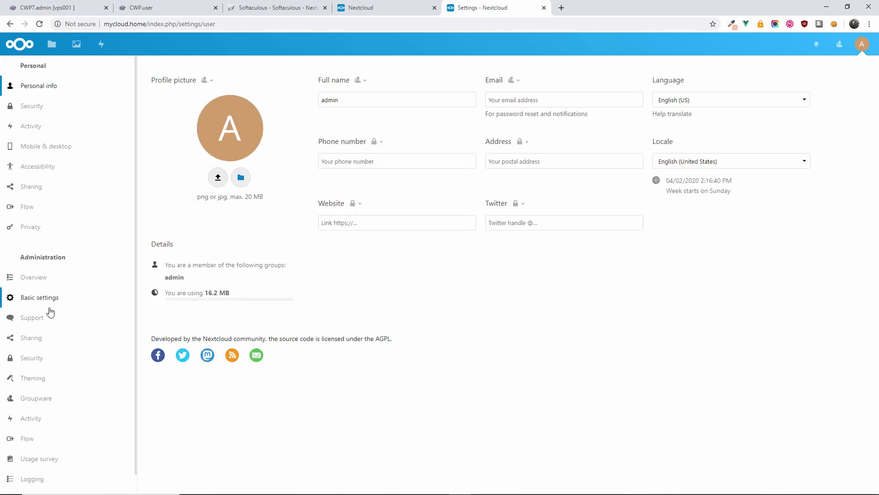
{"action": "scroll", "coordinate": [51, 314], "scroll_direction": "down", "scroll_amount": 1}
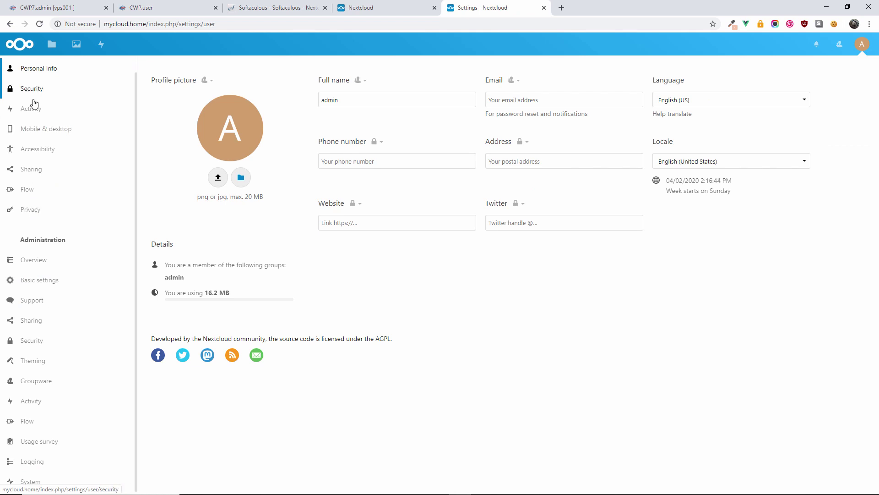
- View the Mobile & desktop sync page, then return to Files via the Nextcloud logo
{"action": "left_click", "coordinate": [40, 128]}
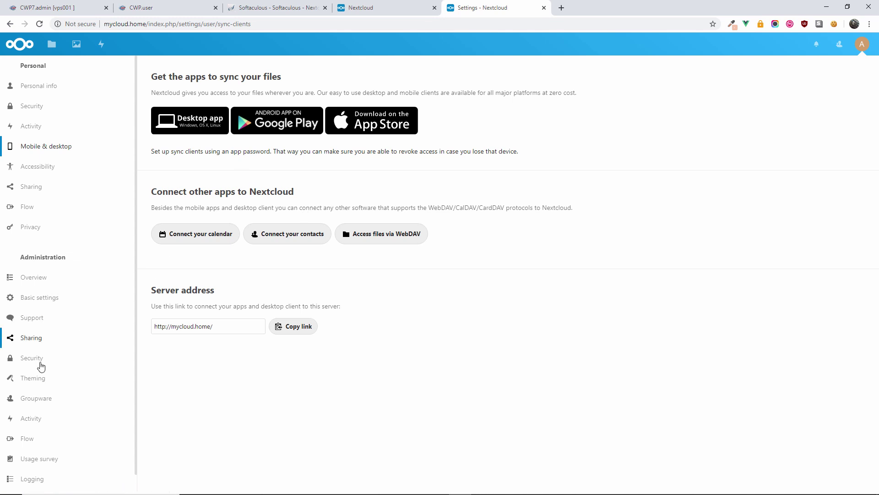
{"action": "scroll", "coordinate": [94, 372], "scroll_direction": "down", "scroll_amount": 1}
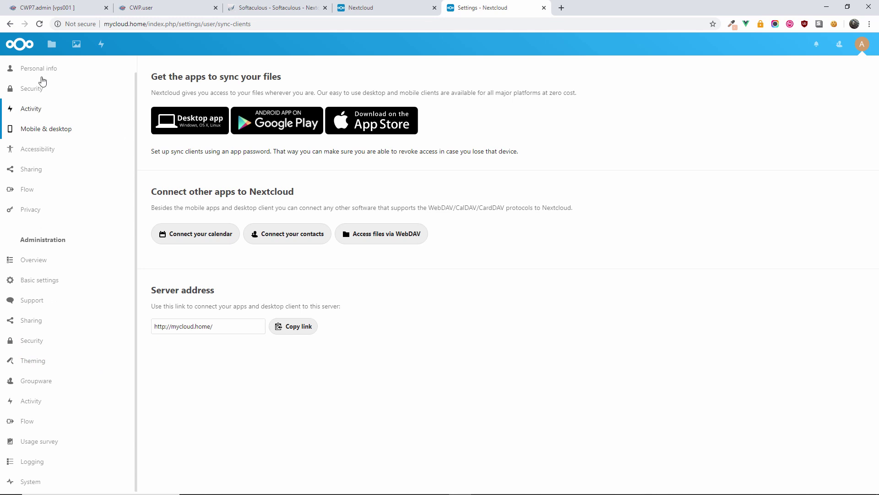
{"action": "left_click", "coordinate": [13, 46]}
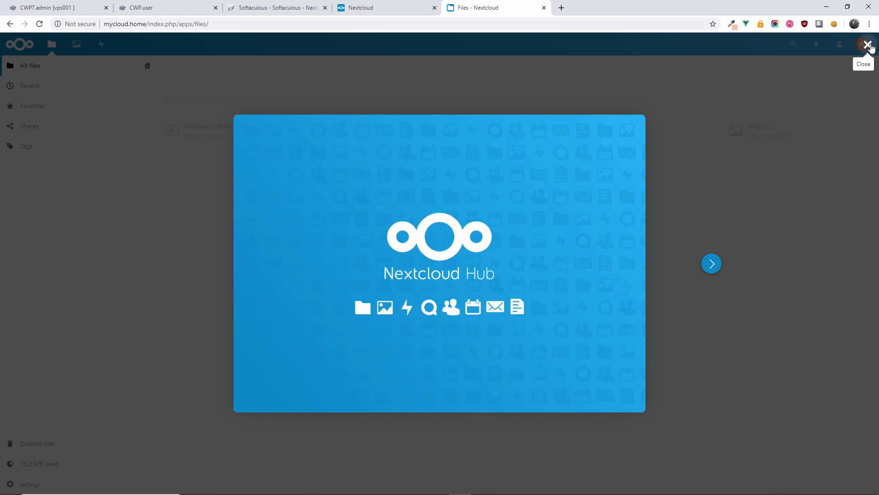
- Dismiss the Nextcloud Hub welcome tour and the 'This operation is forbidden' notice to reveal the sample files
{"action": "left_click", "coordinate": [868, 45]}
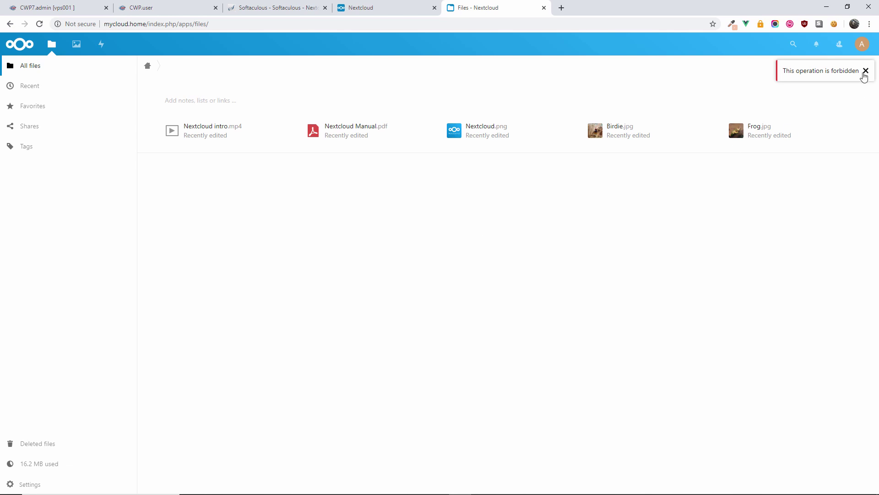
{"action": "left_click", "coordinate": [863, 75]}
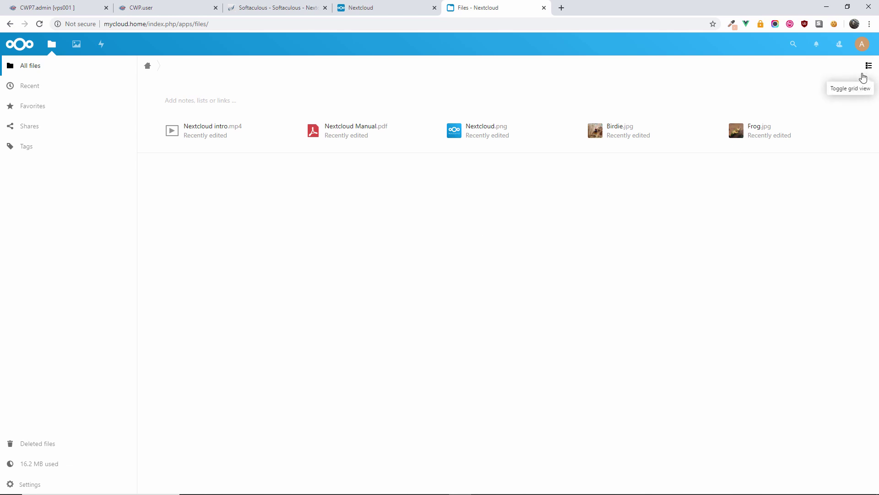